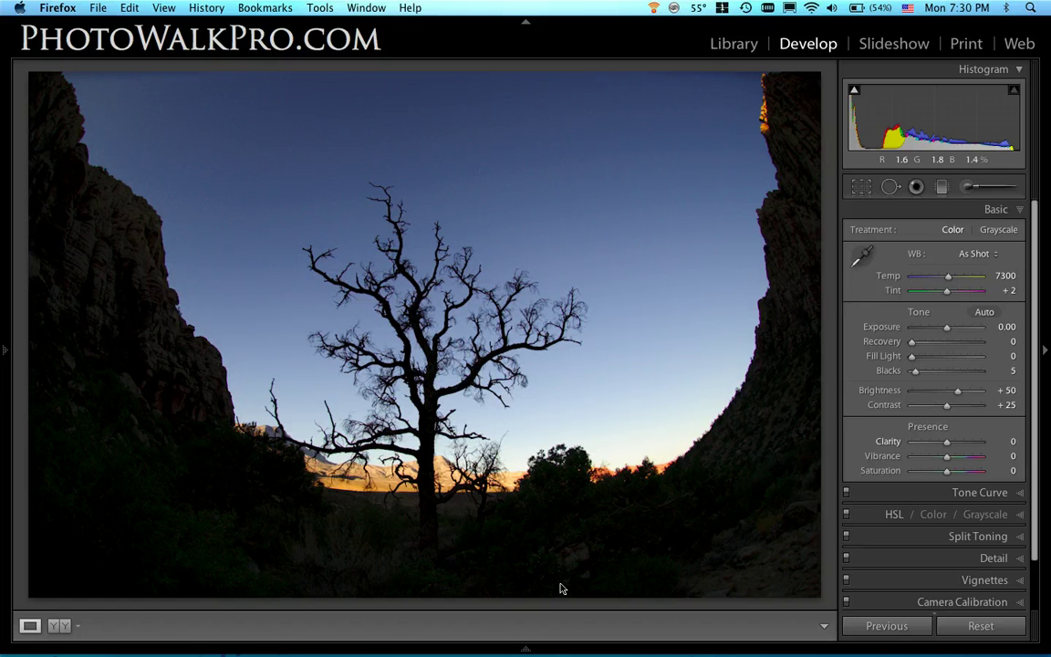
# Compare the processed version of the tree photo with the unprocessed original
pyautogui.click(553, 628)
pyautogui.press('Right')
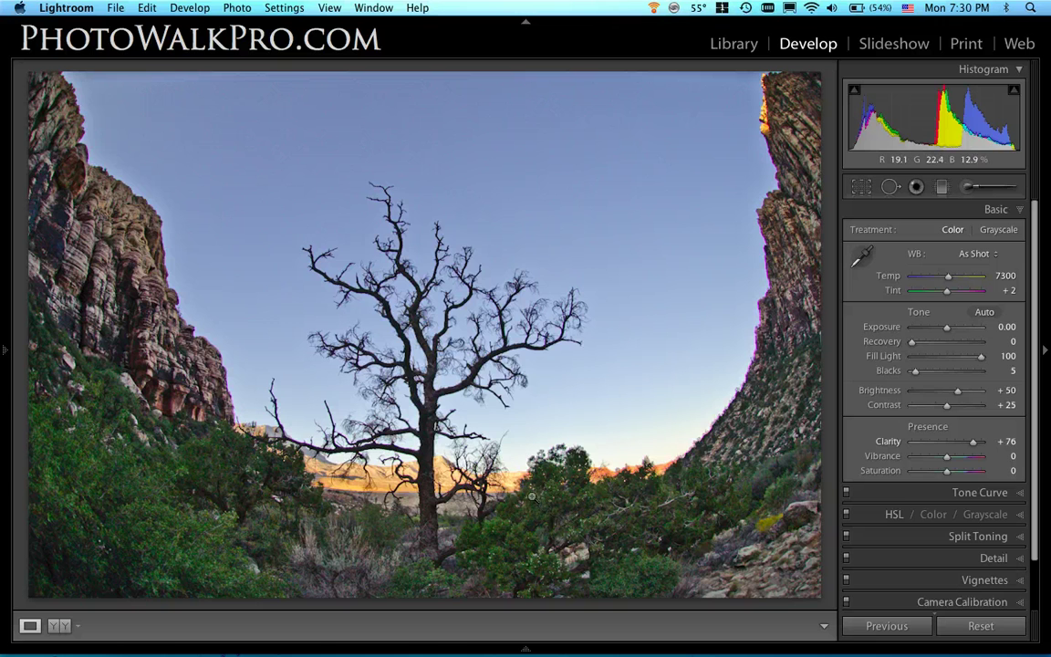
pyautogui.press('Right')
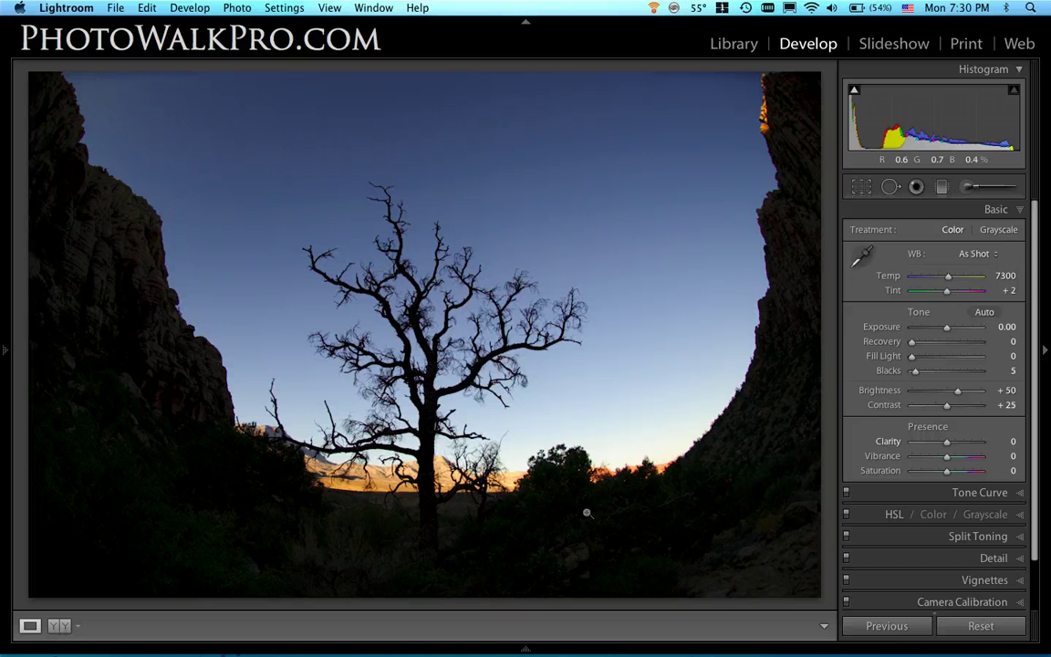
pyautogui.press('Left')
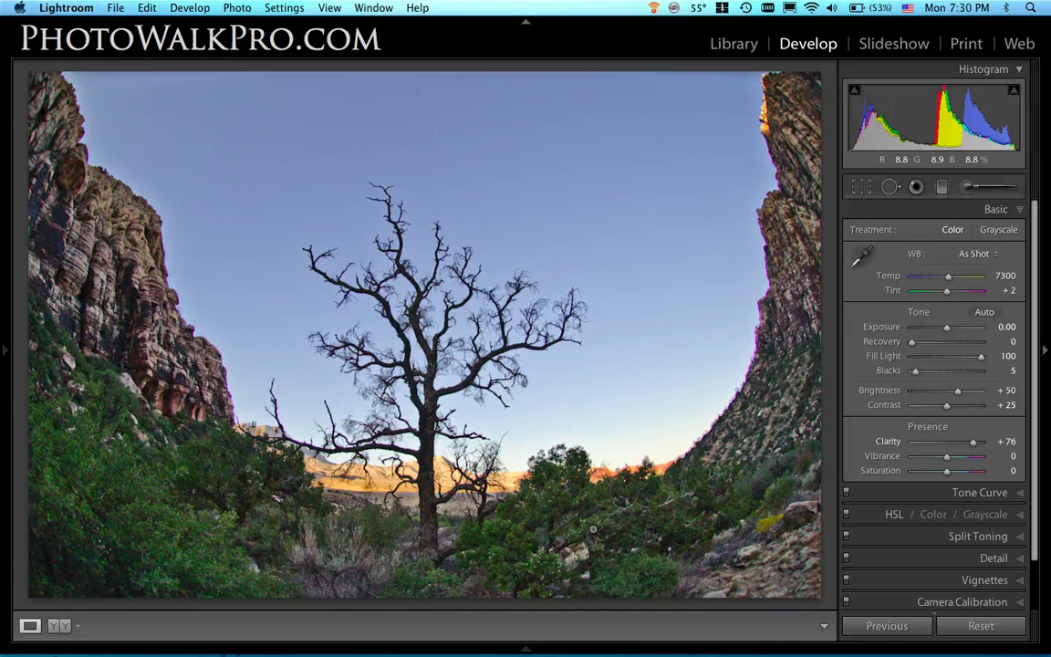
pyautogui.press('Right')
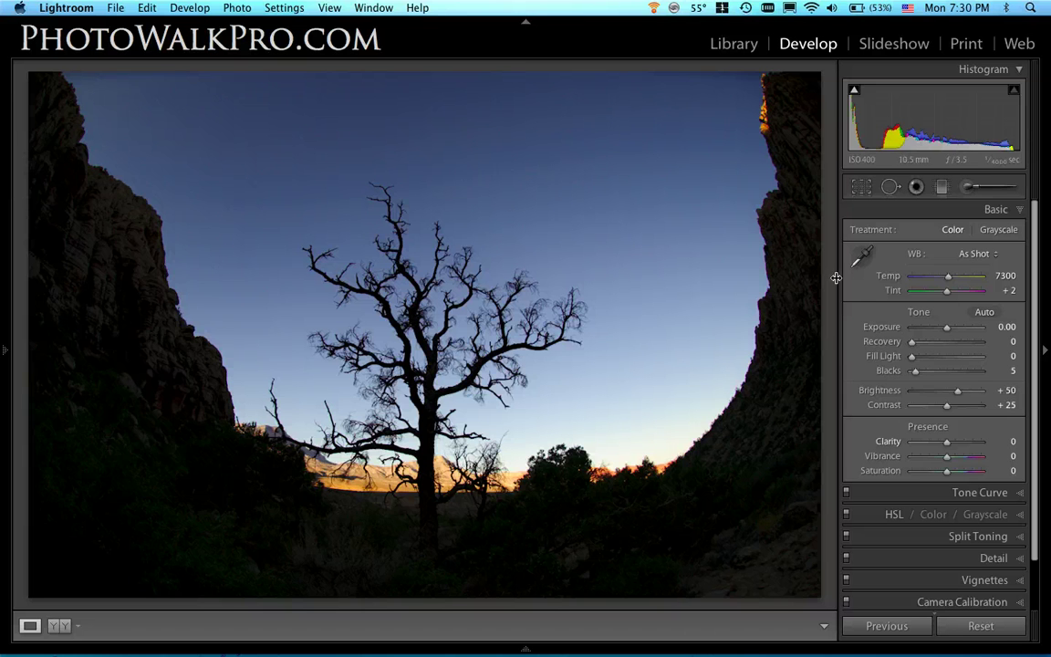
# Try brightening the photo with Exposure at +4.00, and reset Exposure to 0
pyautogui.moveTo(924, 123); pyautogui.dragTo(1048, 133)
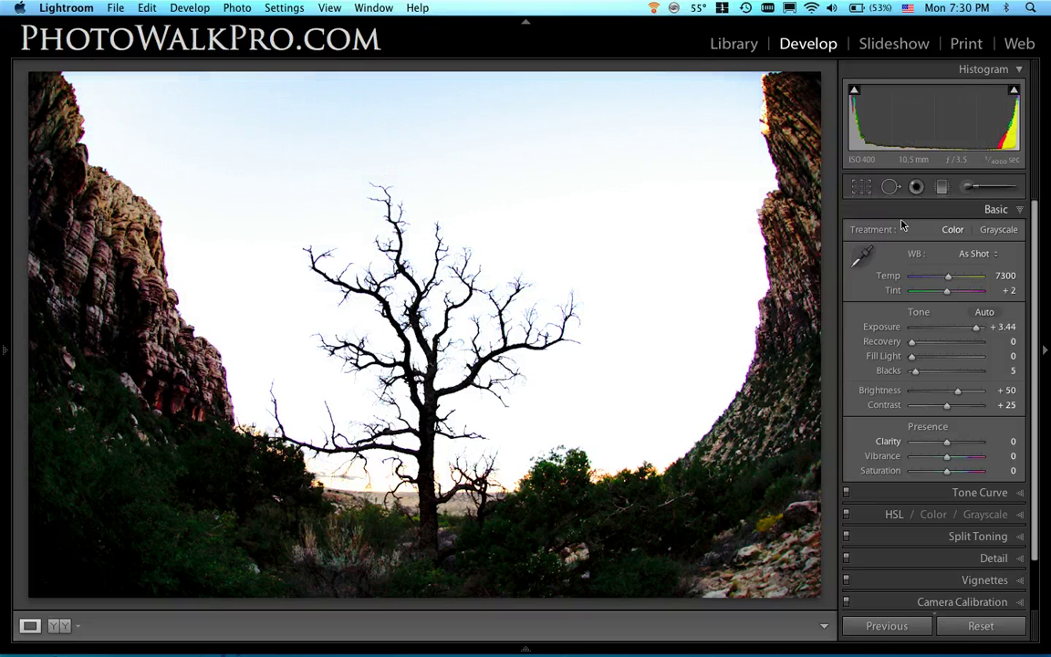
pyautogui.moveTo(977, 327); pyautogui.dragTo(995, 332)
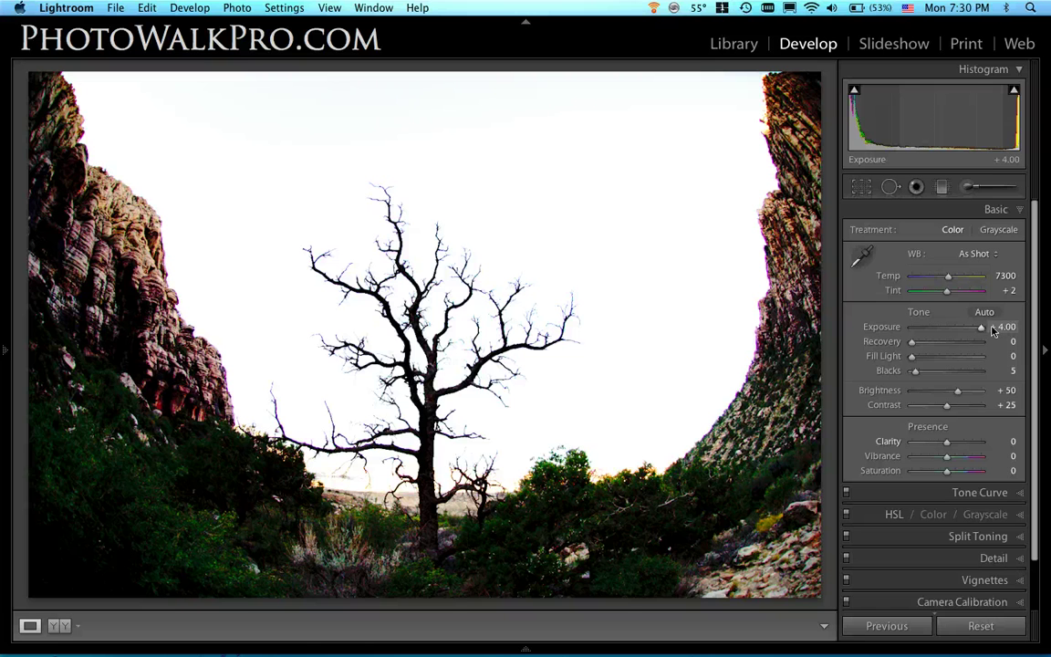
pyautogui.click(1003, 329)
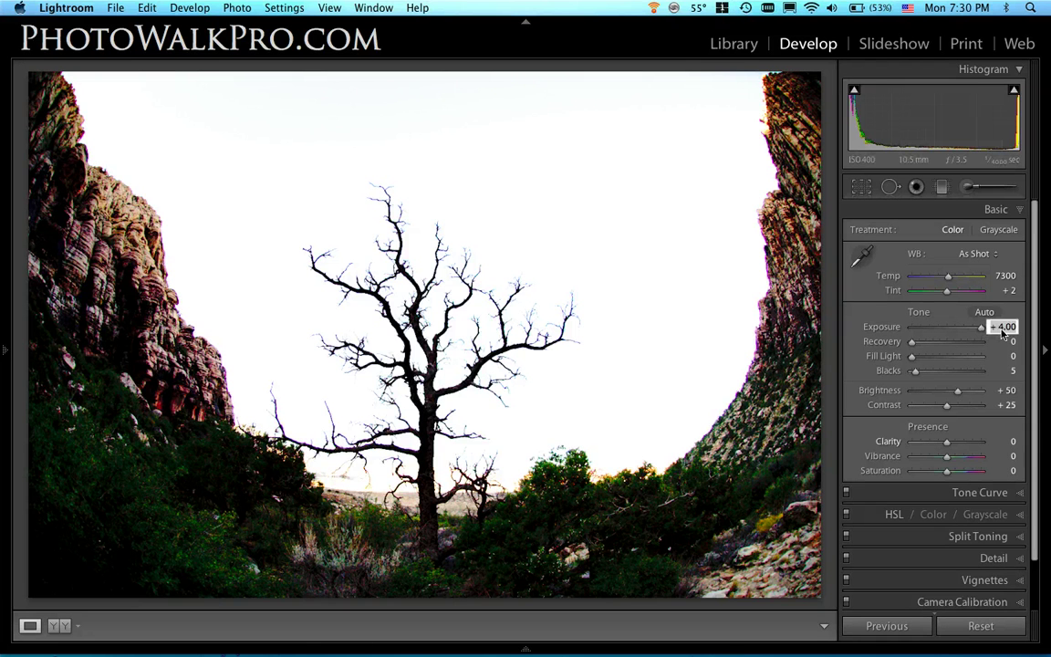
pyautogui.write('0')
pyautogui.press('Return')
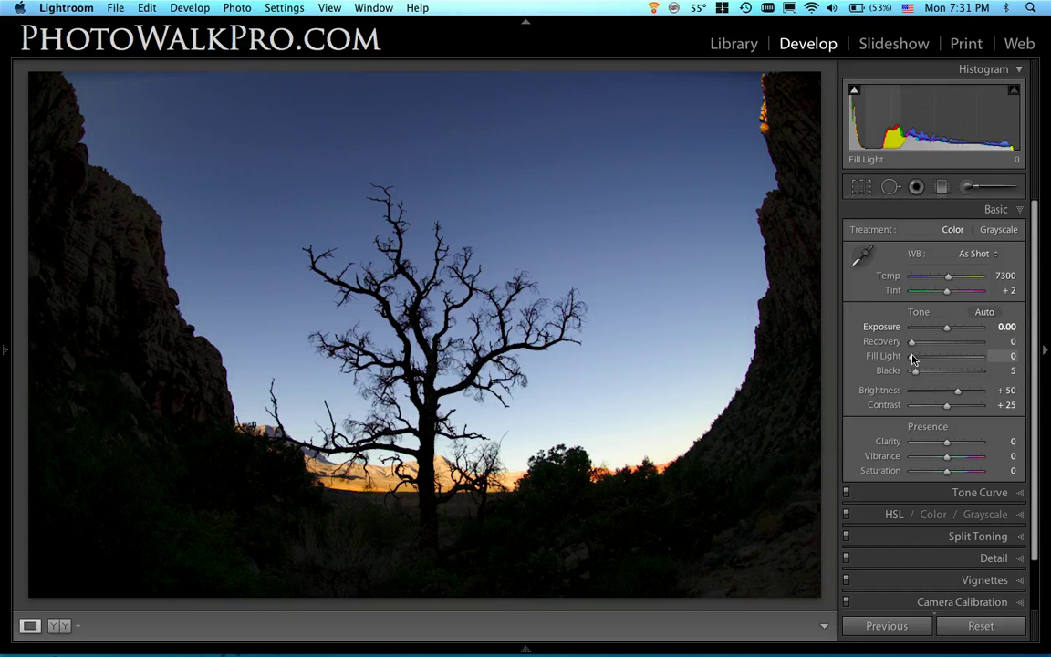
# Raise Fill Light to 100 and Exposure to +0.32
pyautogui.moveTo(912, 357); pyautogui.dragTo(994, 365)
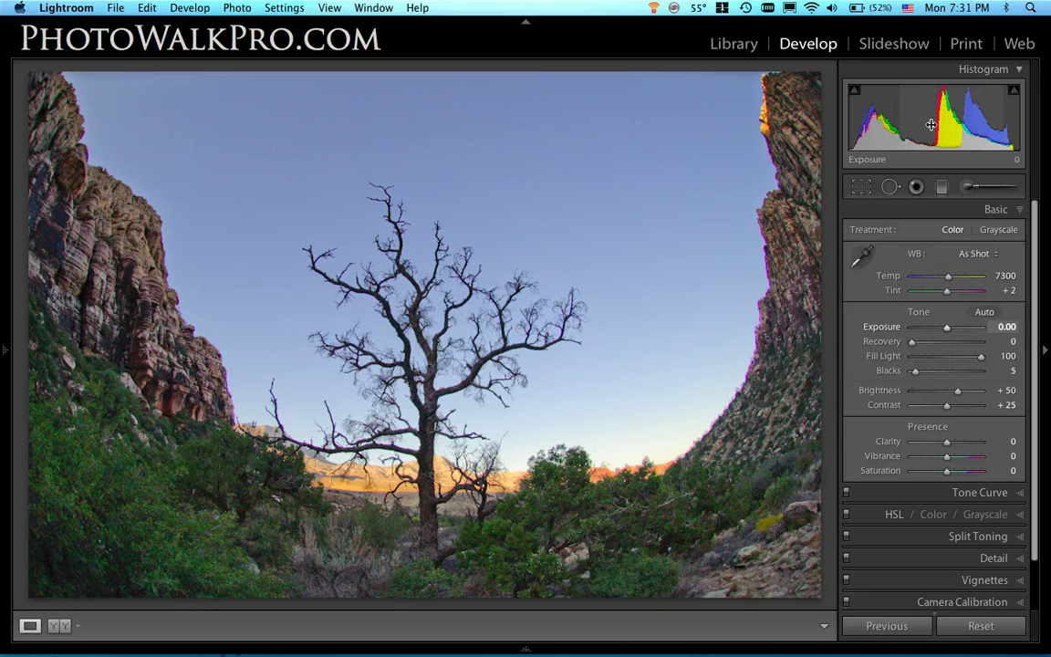
pyautogui.moveTo(932, 123); pyautogui.dragTo(944, 124)
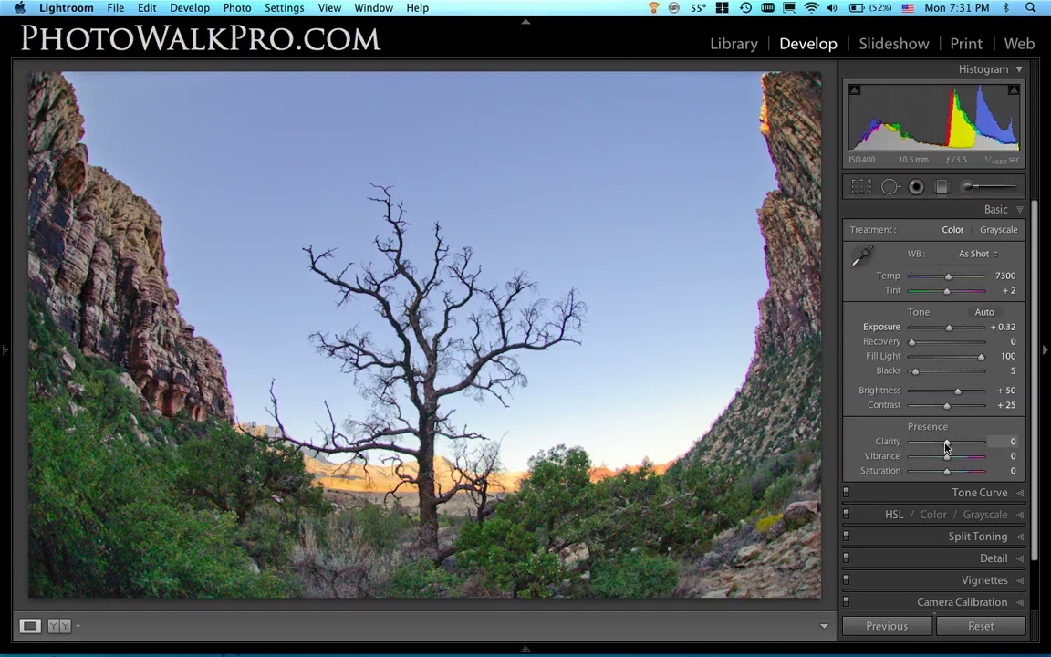
# Raise Clarity to +64, checking the rock detail on the cliff beside the tree up close
pyautogui.moveTo(947, 442); pyautogui.dragTo(971, 453)
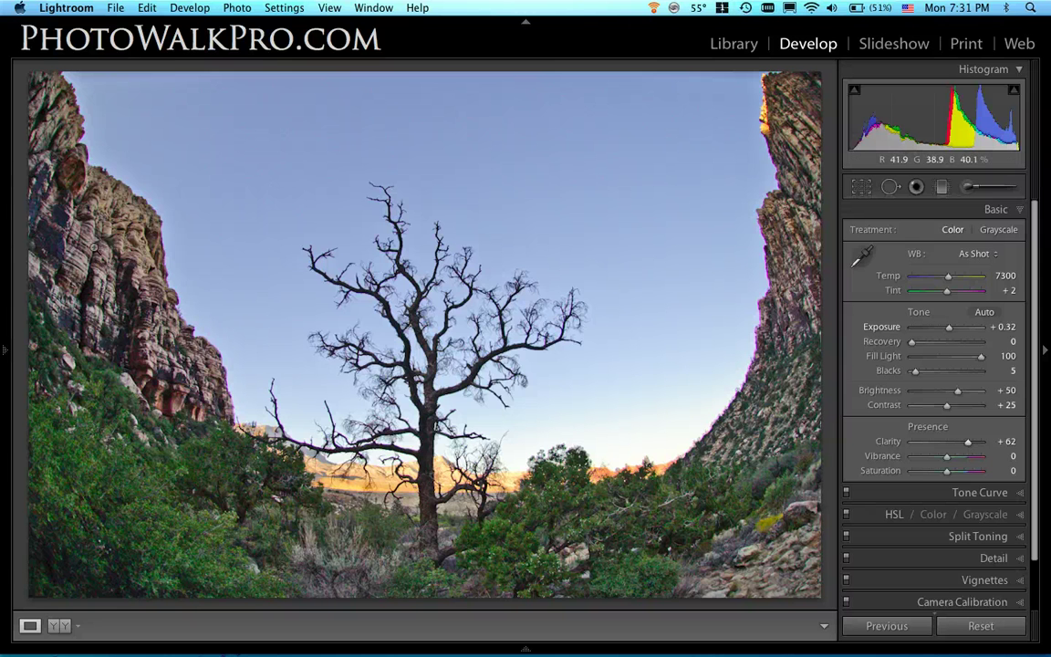
pyautogui.click(99, 241)
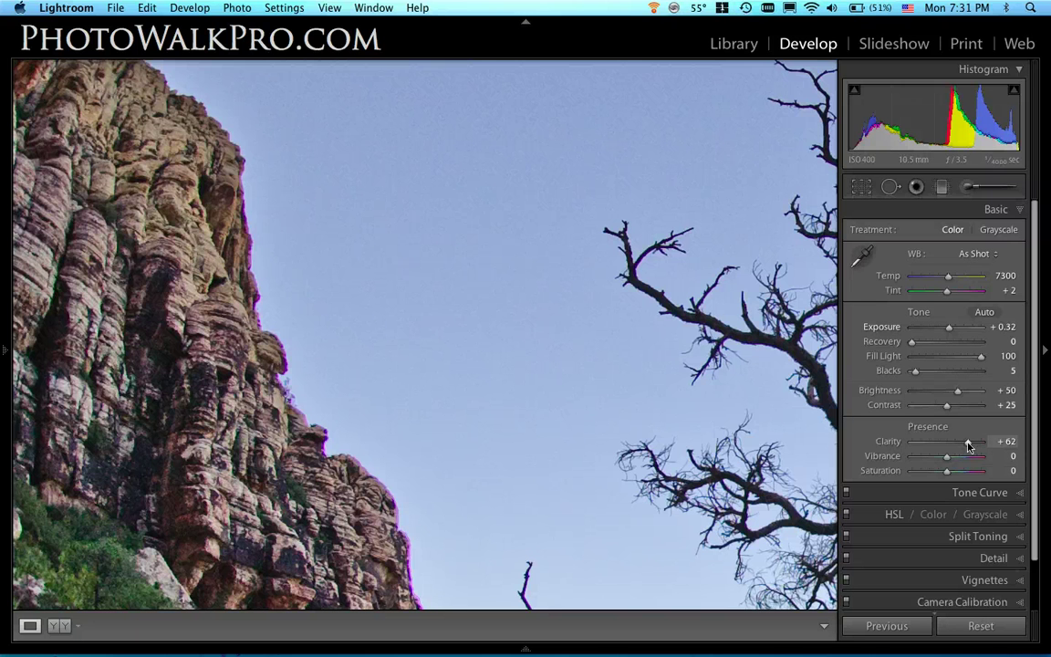
pyautogui.moveTo(970, 445)
pyautogui.mouseDown()
pyautogui.moveTo(949, 444)
pyautogui.moveTo(972, 444)
pyautogui.mouseUp()
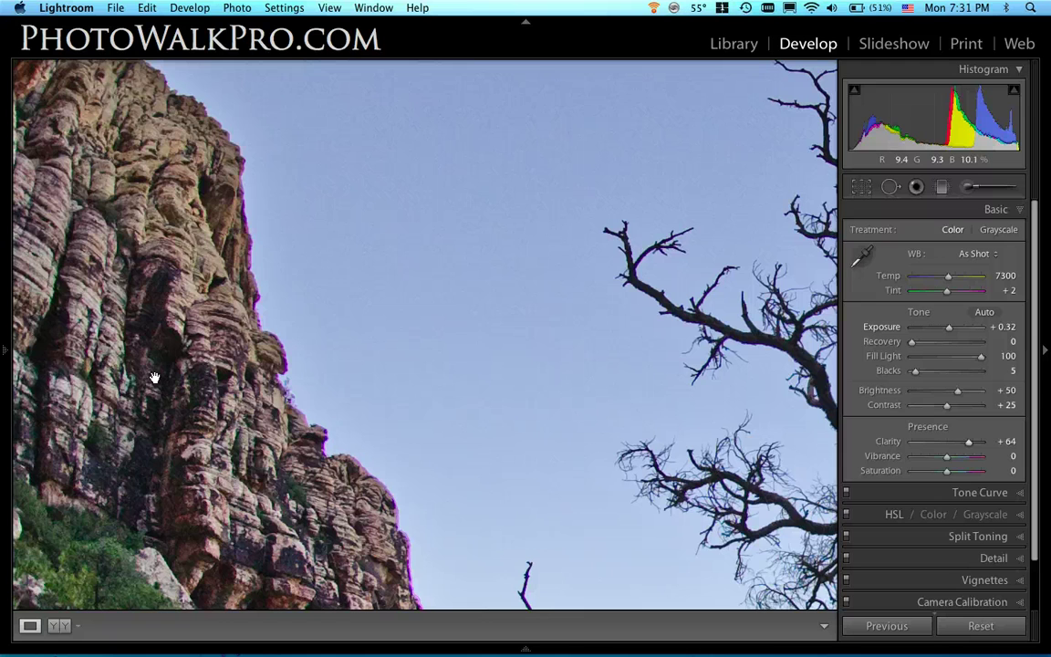
pyautogui.moveTo(158, 379); pyautogui.dragTo(160, 377)
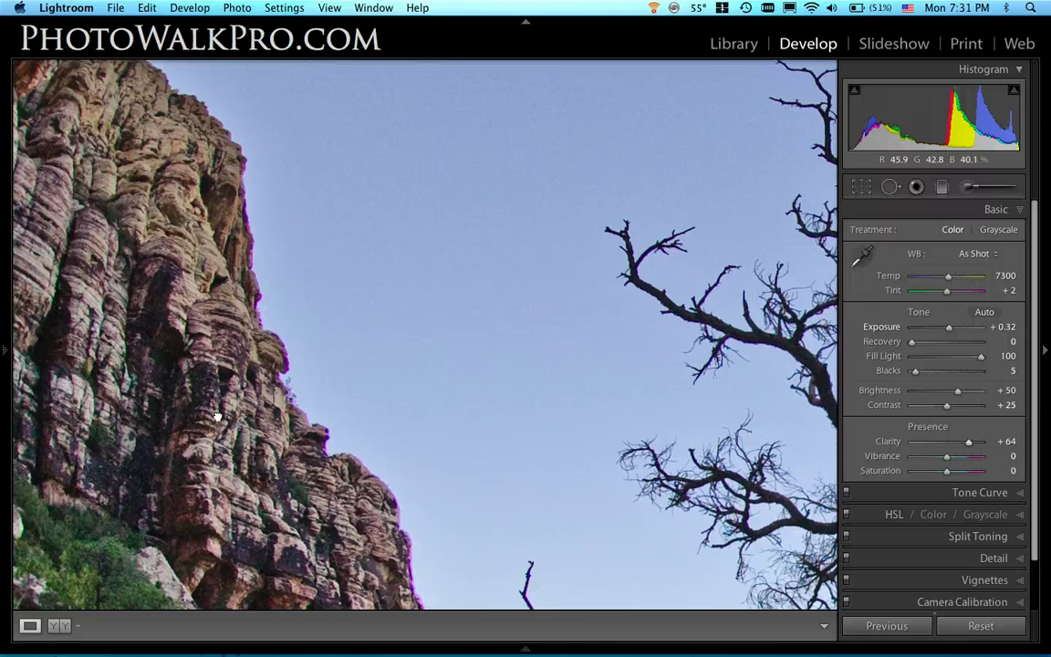
pyautogui.click(338, 449)
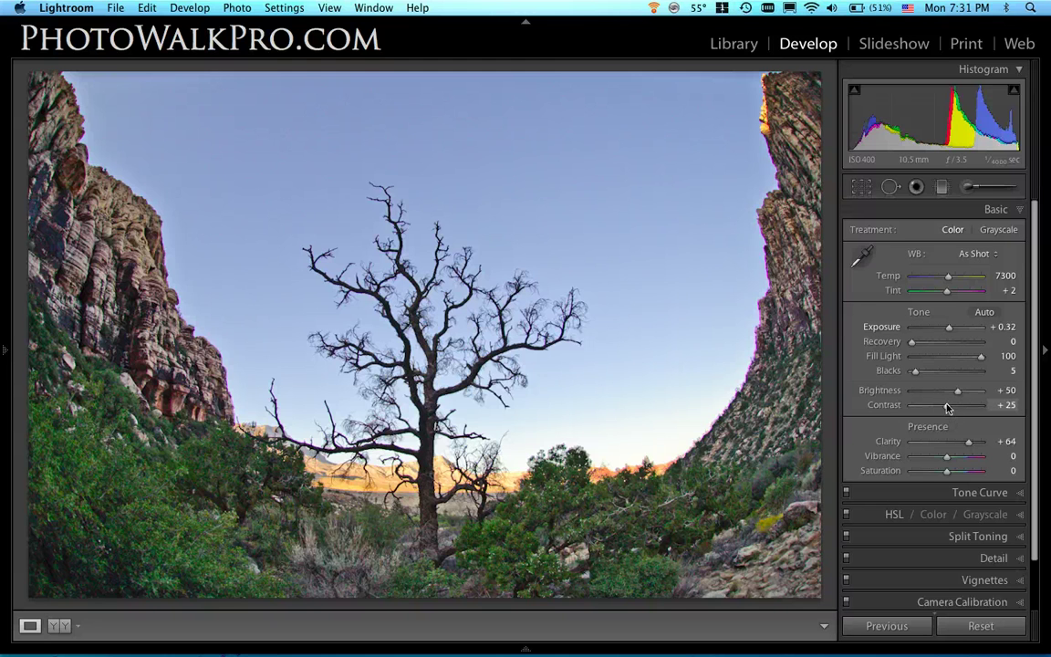
# Increase Contrast to +52 and Blacks to 14
pyautogui.moveTo(948, 407)
pyautogui.mouseDown()
pyautogui.moveTo(999, 412)
pyautogui.moveTo(960, 411)
pyautogui.mouseUp()
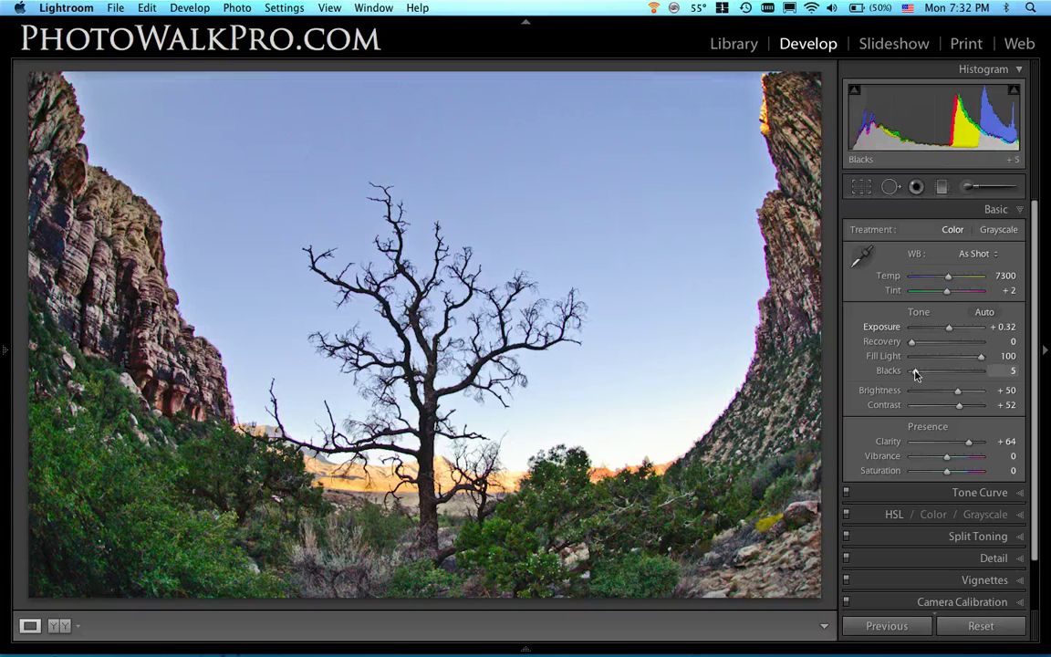
pyautogui.moveTo(917, 375); pyautogui.dragTo(922, 372)
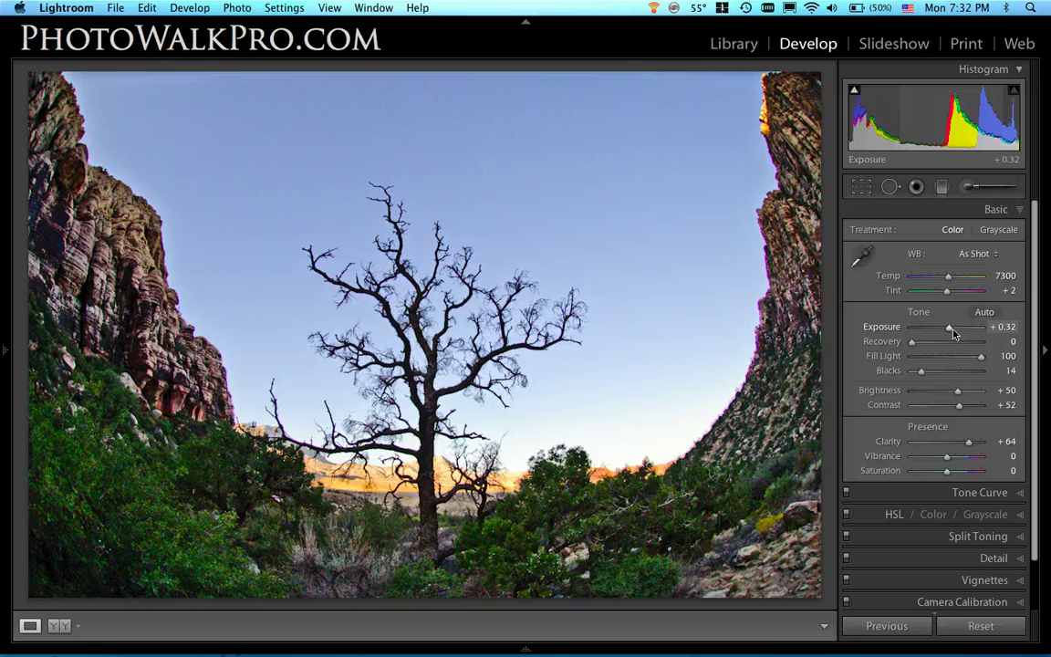
# Brighten the photo by setting Exposure to +0.89
pyautogui.moveTo(949, 330); pyautogui.dragTo(958, 330)
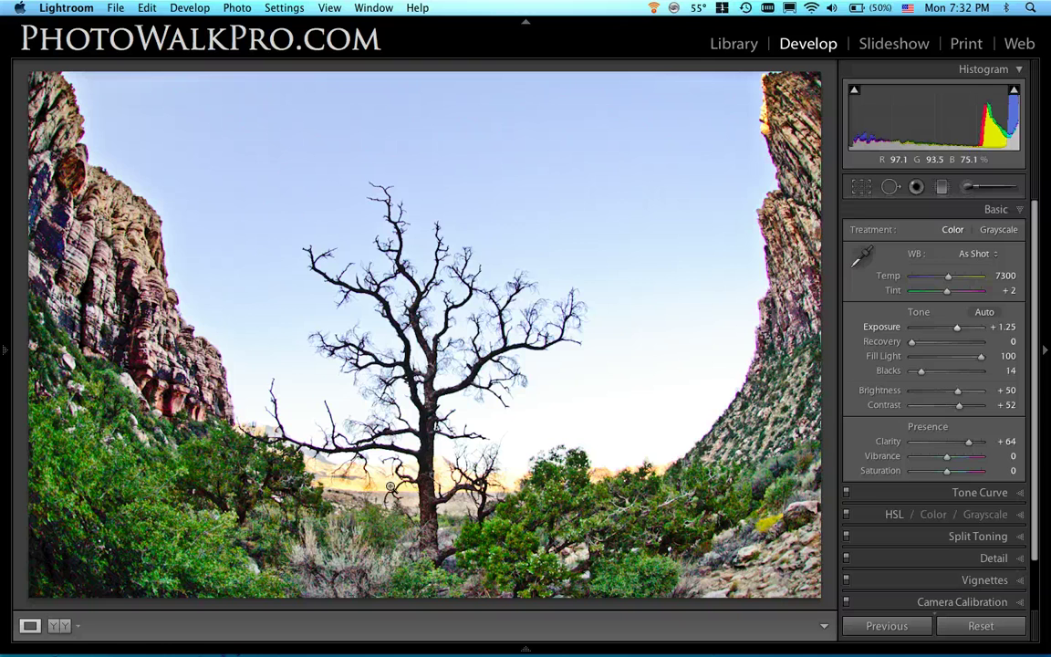
pyautogui.moveTo(956, 330); pyautogui.dragTo(953, 330)
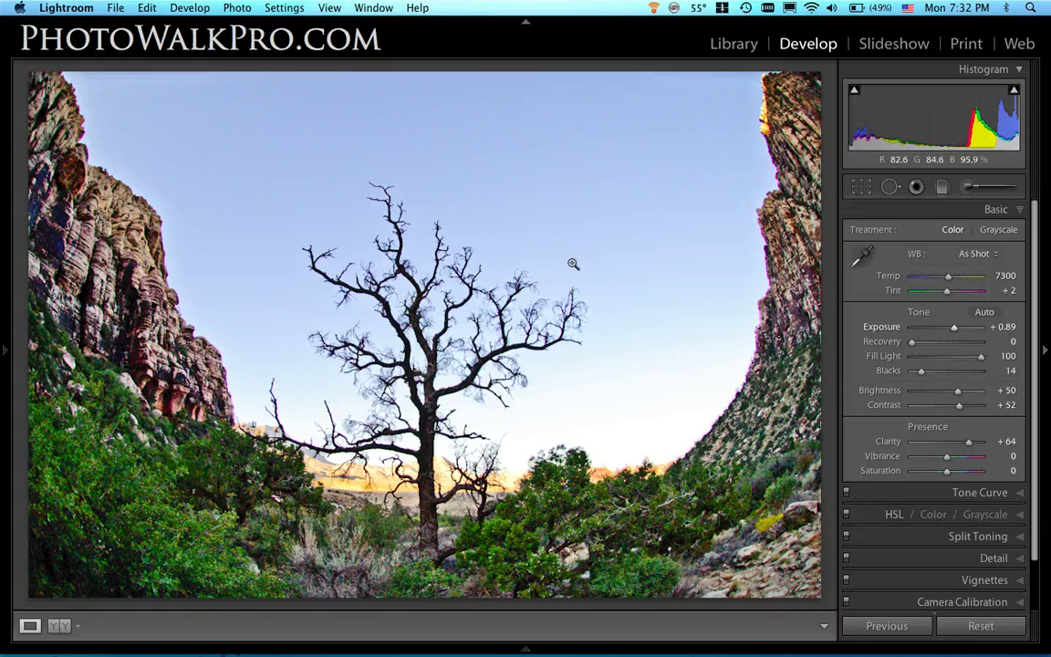
# Darken the sky with a targeted HSL luminance adjustment, bringing Blue to −33 and Purple to −2
pyautogui.click(895, 515)
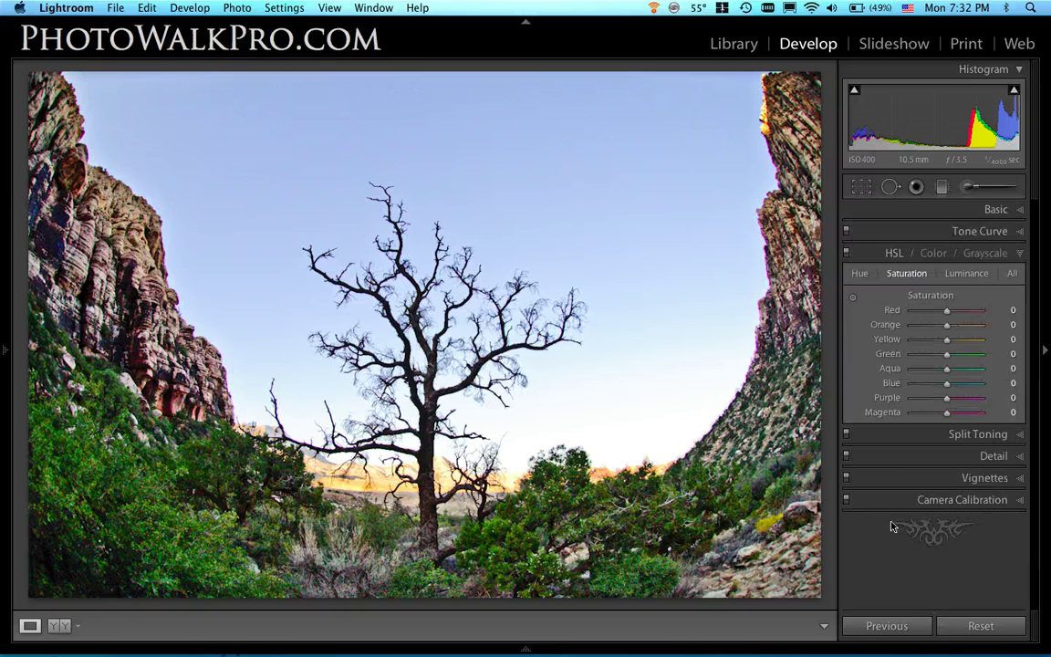
pyautogui.click(970, 275)
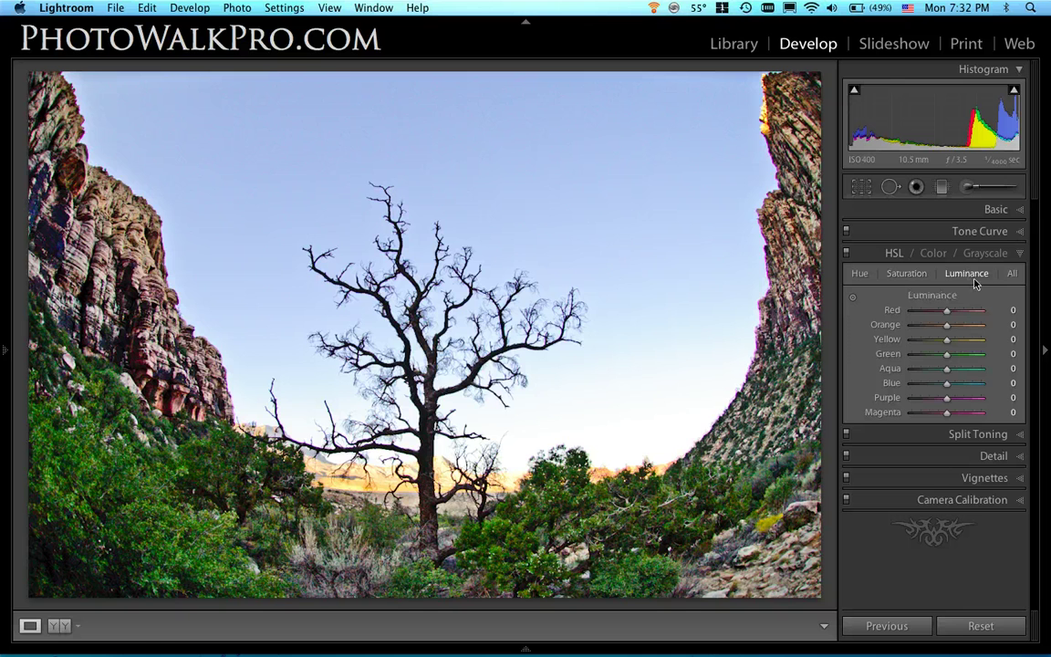
pyautogui.click(853, 298)
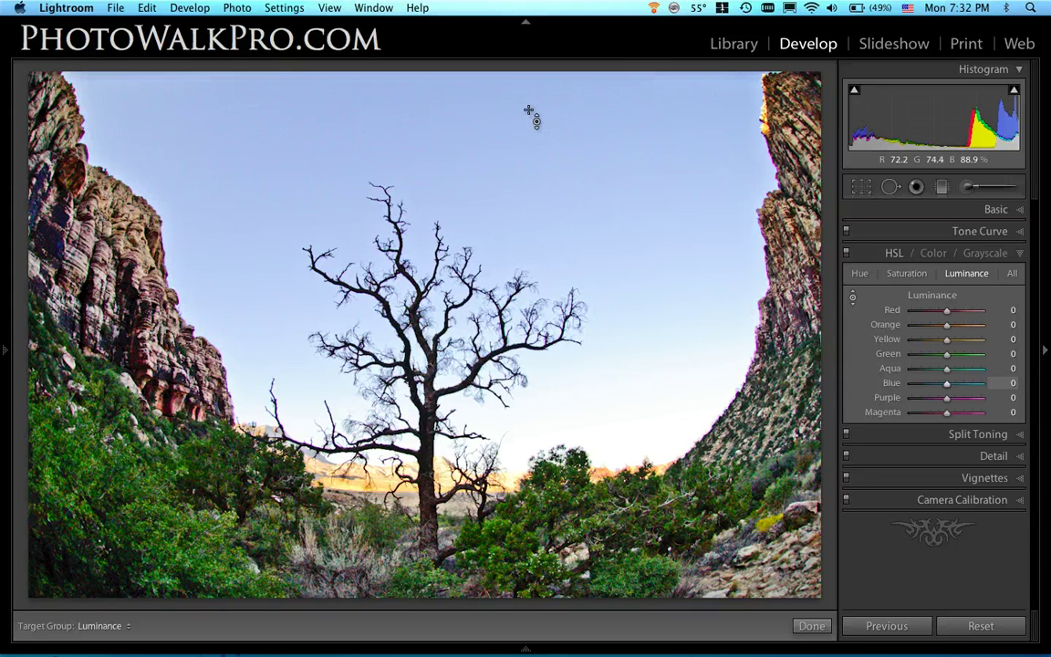
pyautogui.moveTo(526, 112); pyautogui.dragTo(528, 138)
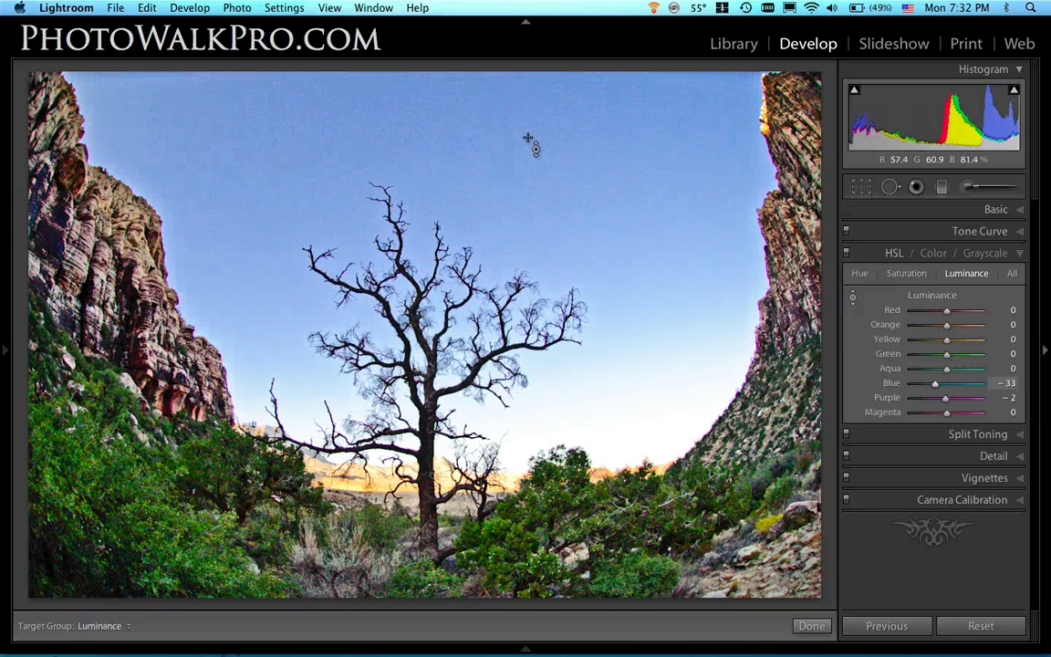
pyautogui.moveTo(527, 137); pyautogui.dragTo(528, 139)
# Adjust the sky's saturation with the targeted adjustment to Blue +9 and Purple +1, and leave the tool
pyautogui.click(906, 274)
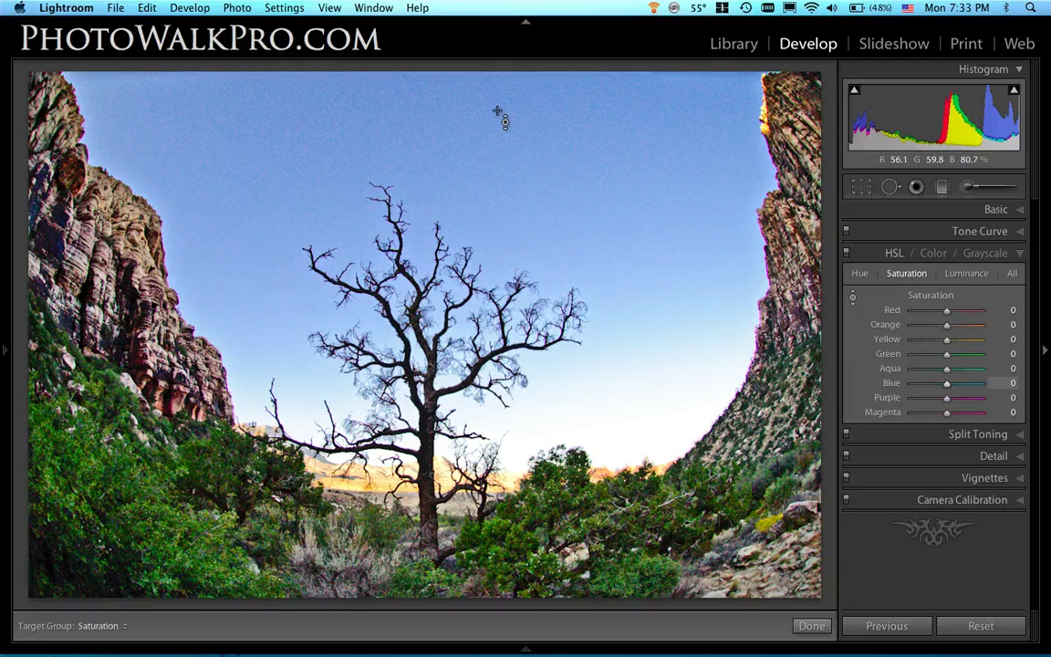
pyautogui.moveTo(500, 152); pyautogui.dragTo(493, 190)
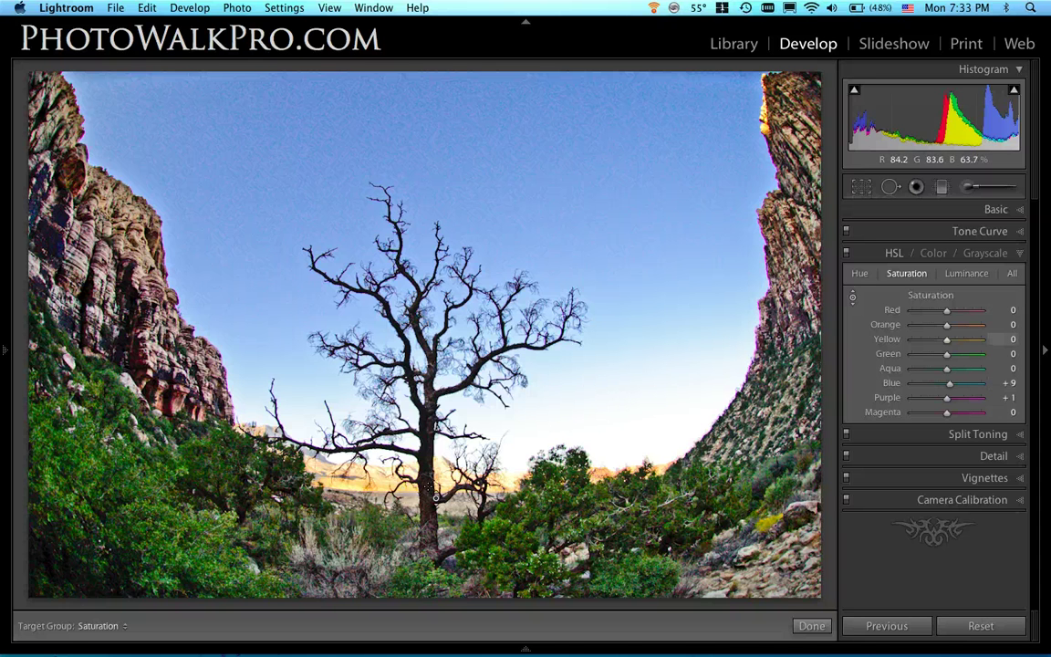
pyautogui.press('Escape')
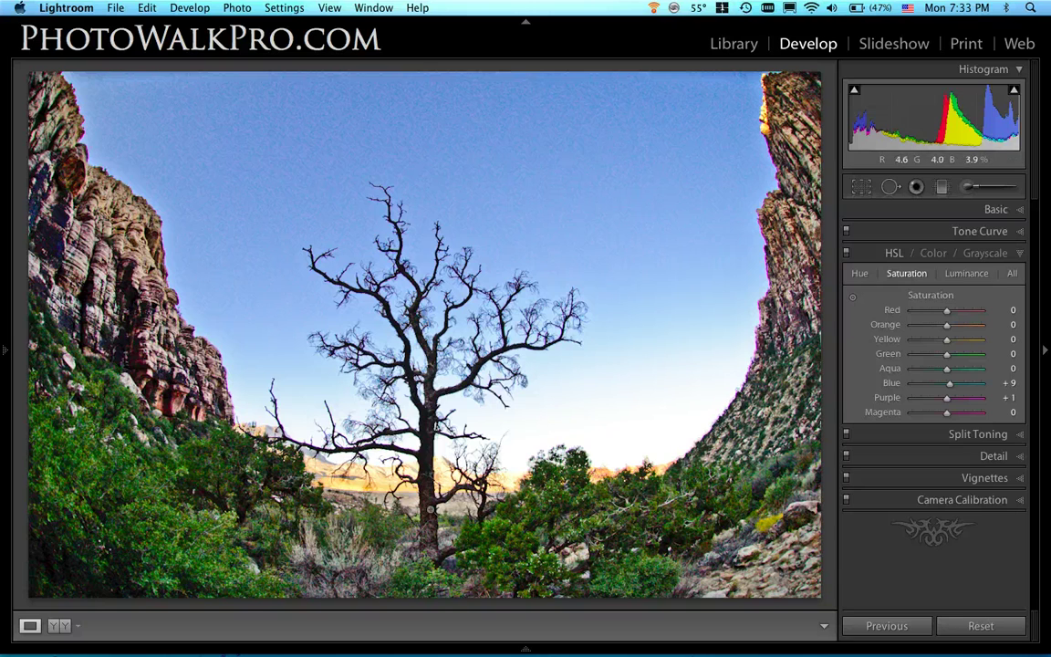
# Paint over the sunlit mountain beside the small bare tree with the Adjustment Brush at Exposure −1.83 and Size 7.0
pyautogui.press('z')
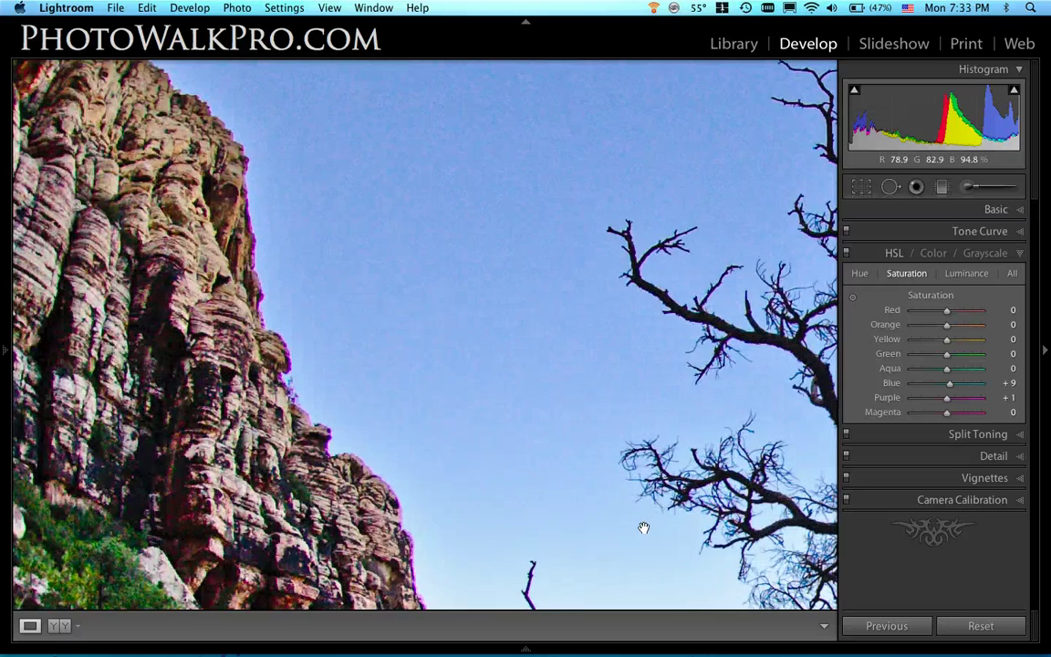
pyautogui.click(644, 528)
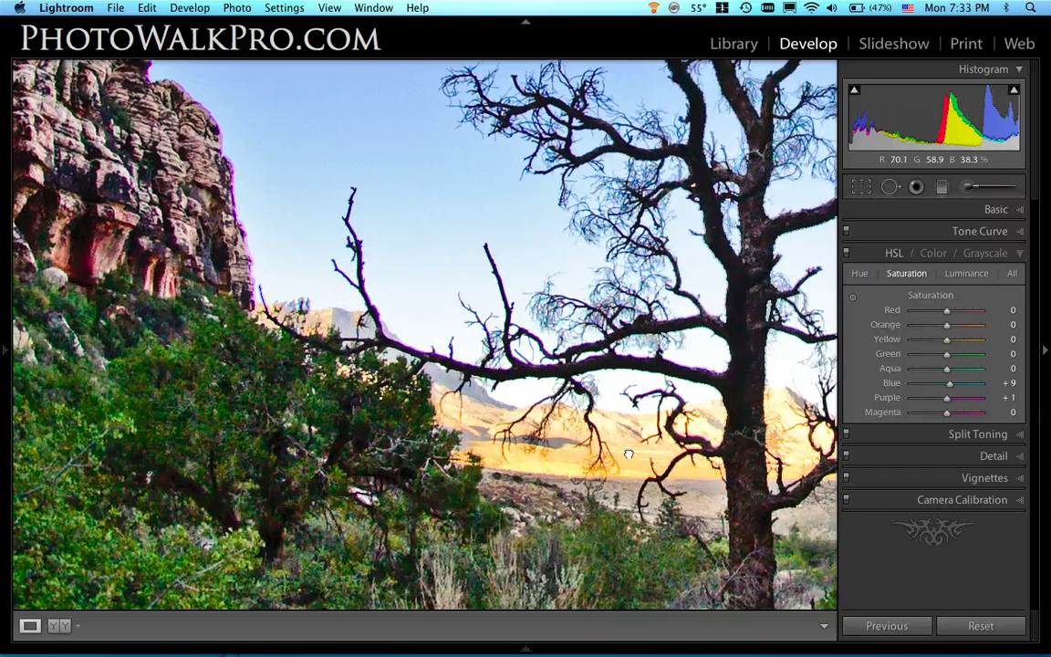
pyautogui.click(629, 454)
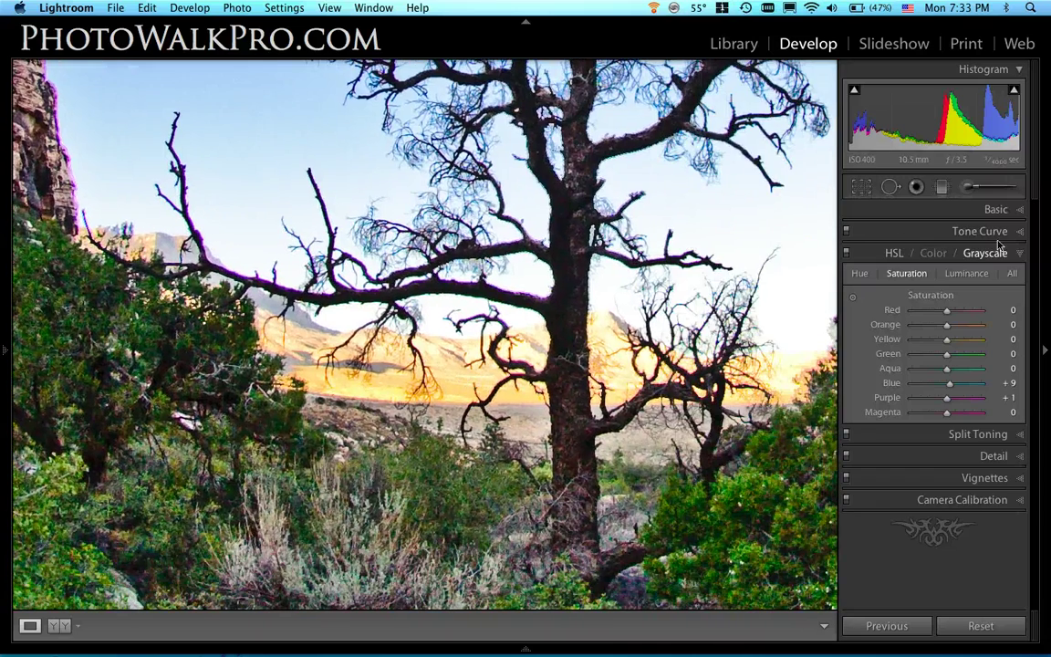
pyautogui.click(968, 187)
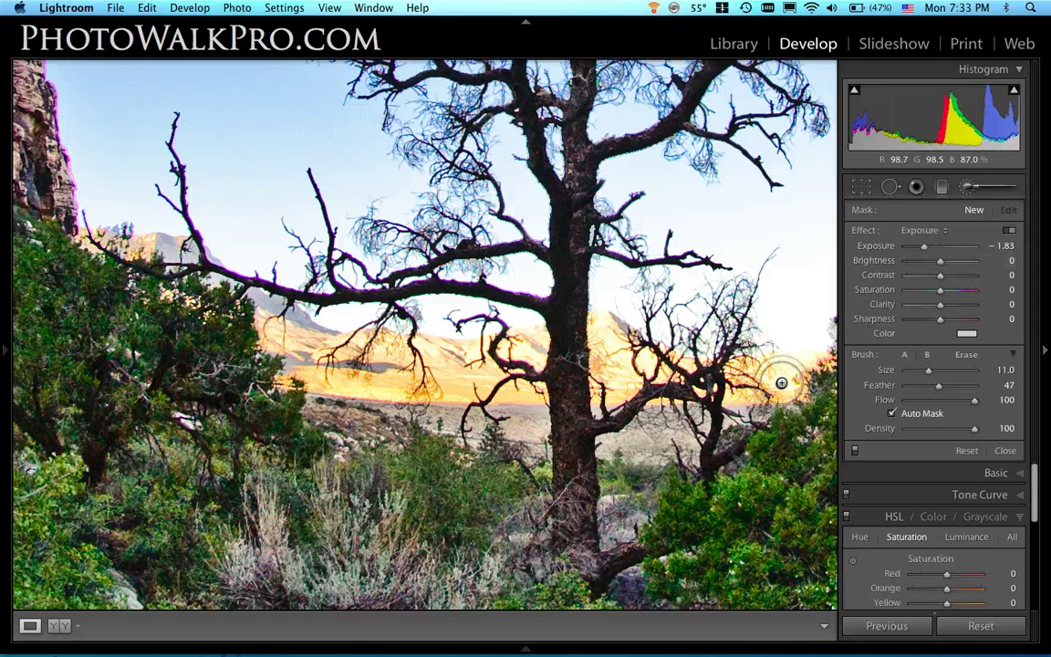
pyautogui.press('[')
pyautogui.press('[')
pyautogui.press('[')
pyautogui.press('[')
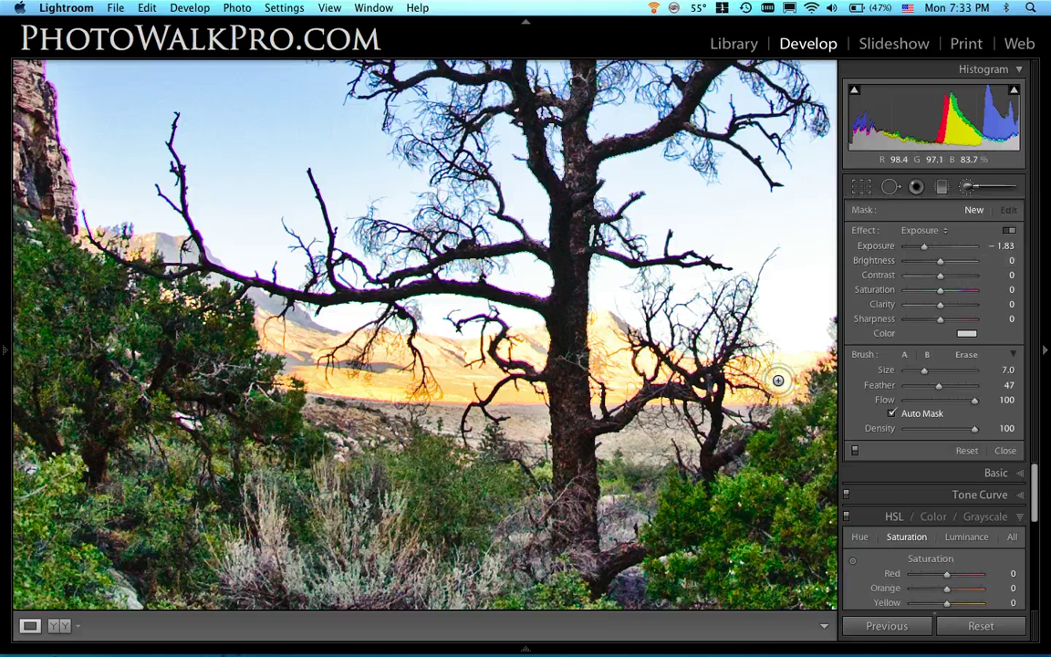
pyautogui.moveTo(776, 376)
pyautogui.mouseDown()
pyautogui.moveTo(783, 366)
pyautogui.moveTo(753, 365)
pyautogui.mouseUp()
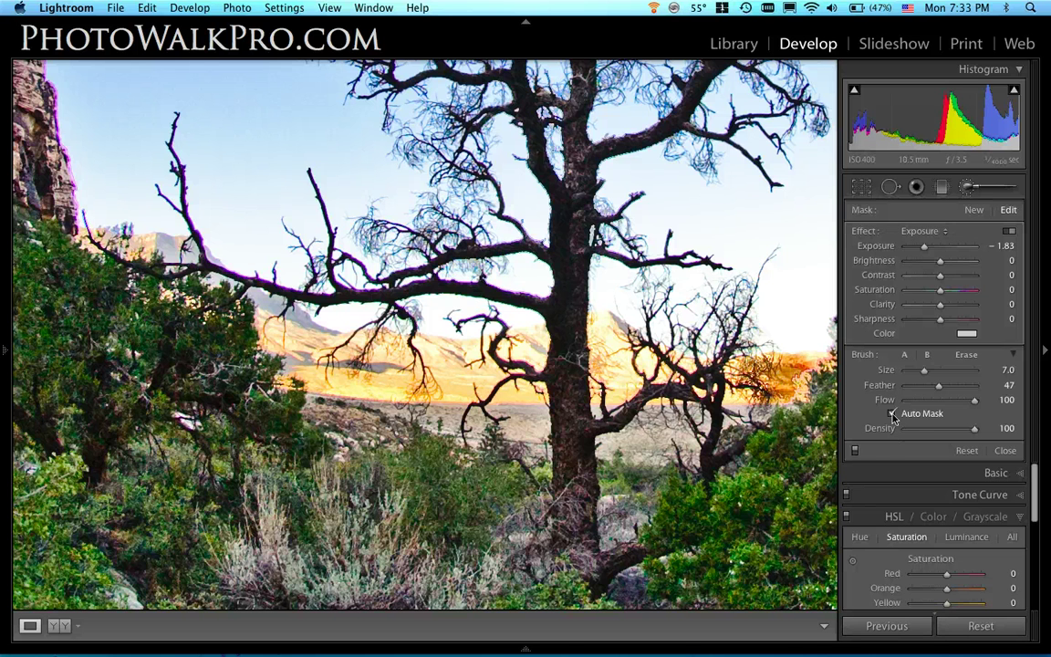
# Paint the darkening brush effect over the rest of the sunlit mountain range behind the trees with Auto Mask off
pyautogui.moveTo(752, 362); pyautogui.dragTo(745, 383)
pyautogui.moveTo(659, 338)
pyautogui.mouseDown()
pyautogui.moveTo(611, 328)
pyautogui.moveTo(605, 384)
pyautogui.moveTo(625, 391)
pyautogui.moveTo(648, 375)
pyautogui.mouseUp()
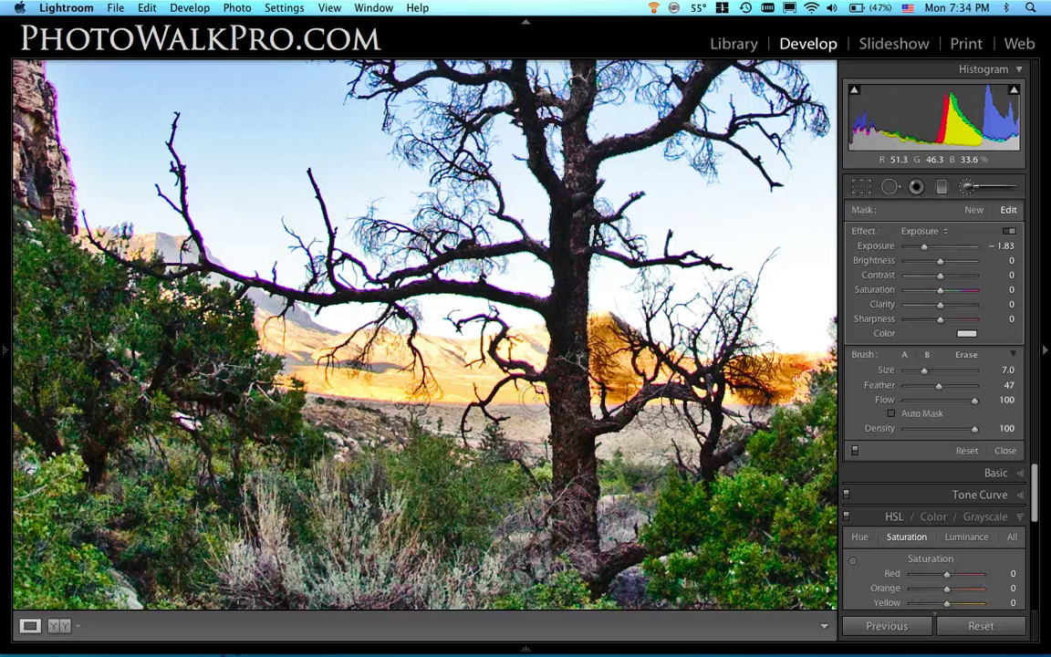
pyautogui.moveTo(493, 352)
pyautogui.mouseDown()
pyautogui.moveTo(471, 361)
pyautogui.moveTo(437, 354)
pyautogui.mouseUp()
pyautogui.moveTo(527, 353)
pyautogui.mouseDown()
pyautogui.moveTo(467, 382)
pyautogui.moveTo(406, 360)
pyautogui.moveTo(393, 324)
pyautogui.moveTo(444, 352)
pyautogui.moveTo(320, 315)
pyautogui.moveTo(288, 343)
pyautogui.moveTo(327, 379)
pyautogui.moveTo(418, 385)
pyautogui.moveTo(405, 385)
pyautogui.mouseUp()
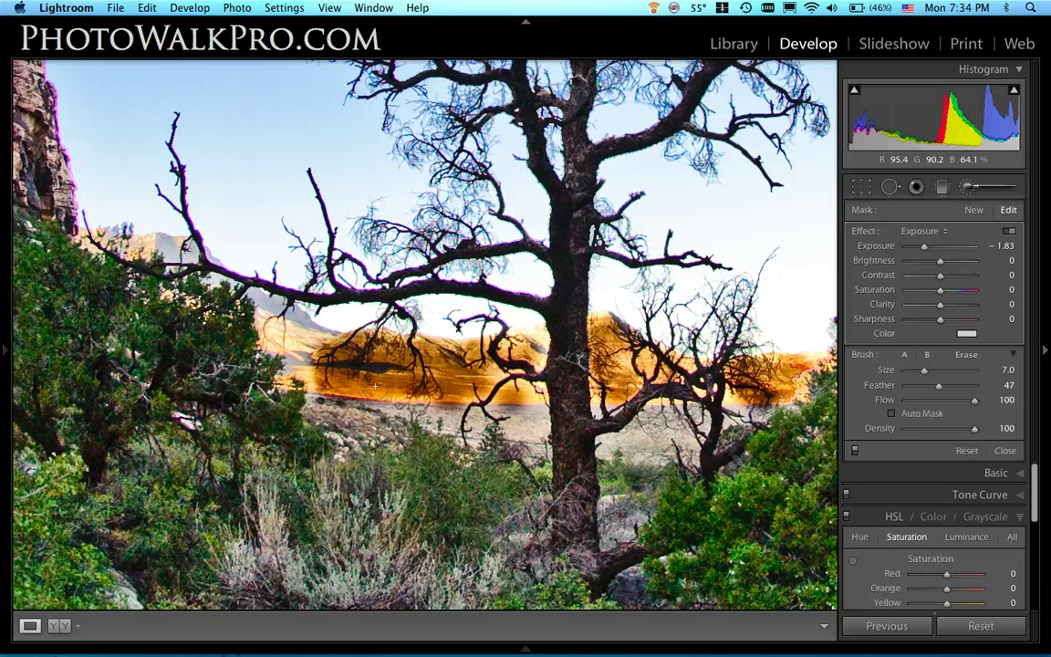
pyautogui.moveTo(274, 331)
pyautogui.mouseDown()
pyautogui.moveTo(248, 306)
pyautogui.moveTo(245, 278)
pyautogui.moveTo(314, 343)
pyautogui.moveTo(193, 251)
pyautogui.moveTo(187, 233)
pyautogui.moveTo(157, 248)
pyautogui.moveTo(133, 219)
pyautogui.moveTo(172, 226)
pyautogui.moveTo(144, 223)
pyautogui.moveTo(167, 245)
pyautogui.moveTo(157, 243)
pyautogui.moveTo(173, 239)
pyautogui.moveTo(199, 263)
pyautogui.moveTo(84, 212)
pyautogui.mouseUp()
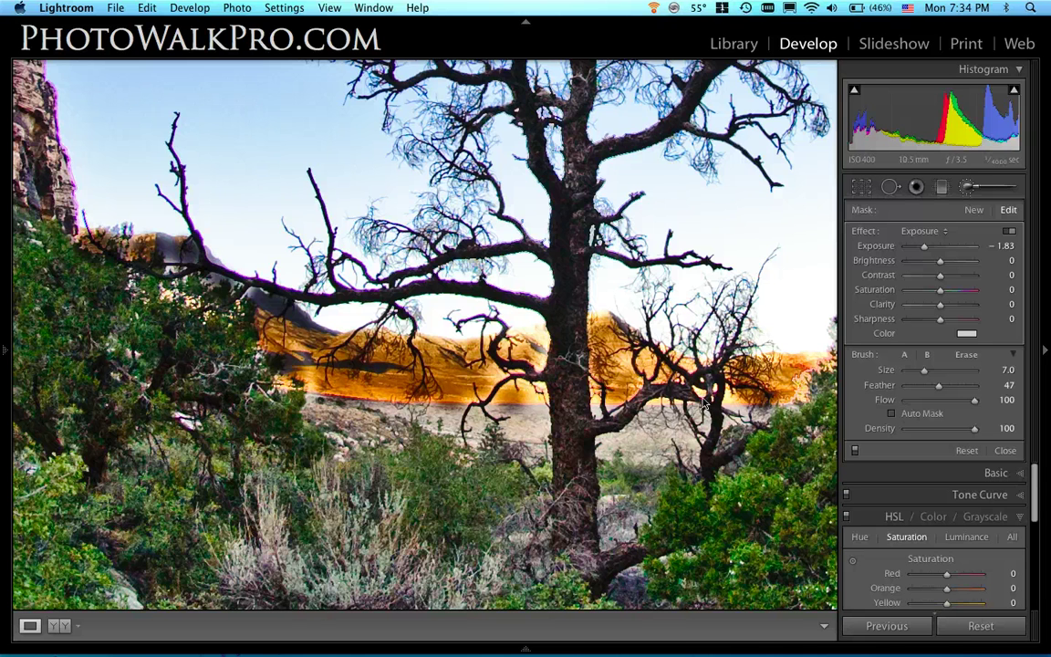
pyautogui.moveTo(735, 398)
pyautogui.mouseDown()
pyautogui.moveTo(475, 351)
pyautogui.moveTo(533, 398)
pyautogui.moveTo(462, 358)
pyautogui.moveTo(488, 371)
pyautogui.moveTo(540, 346)
pyautogui.mouseUp()
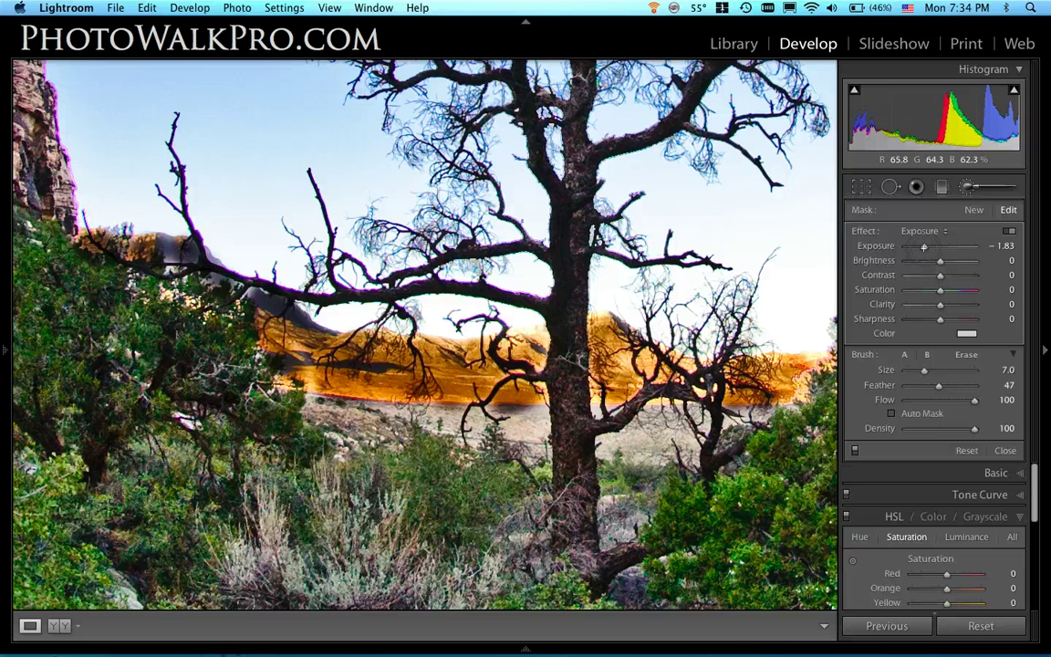
# Soften the brushed mountain darkening by setting the brush adjustment's Exposure to −0.52
pyautogui.moveTo(924, 247); pyautogui.dragTo(933, 249)
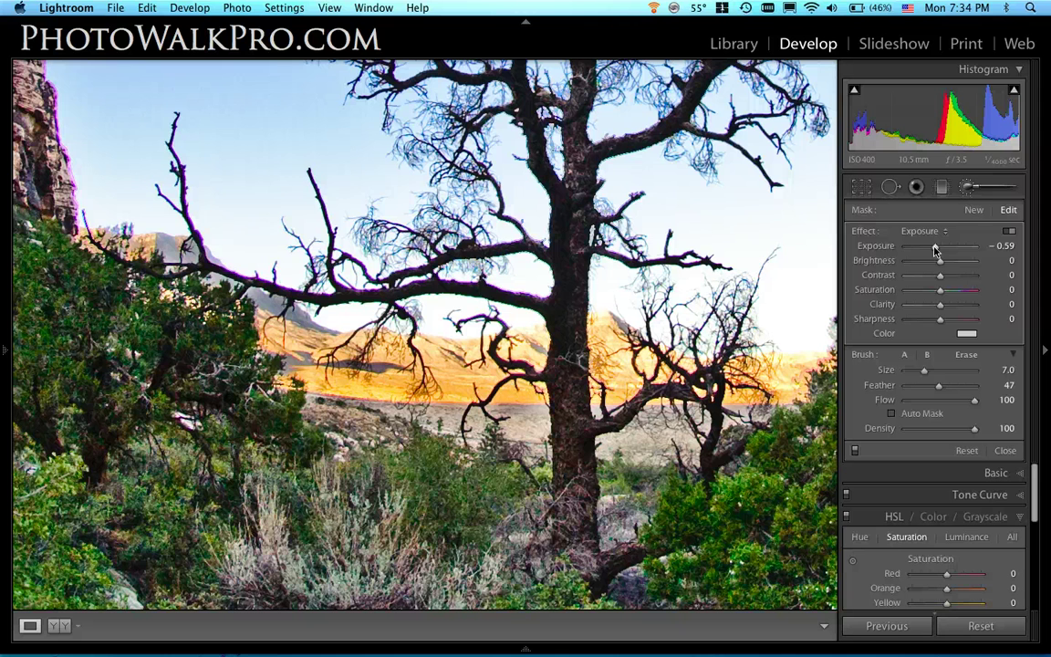
pyautogui.click(1010, 233)
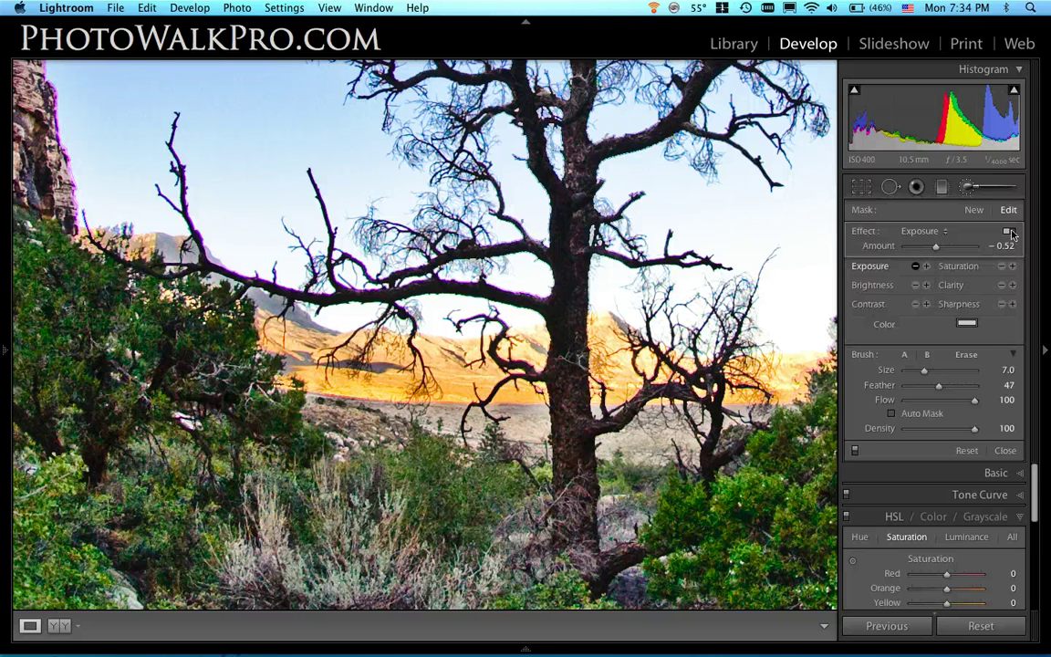
pyautogui.click(1009, 232)
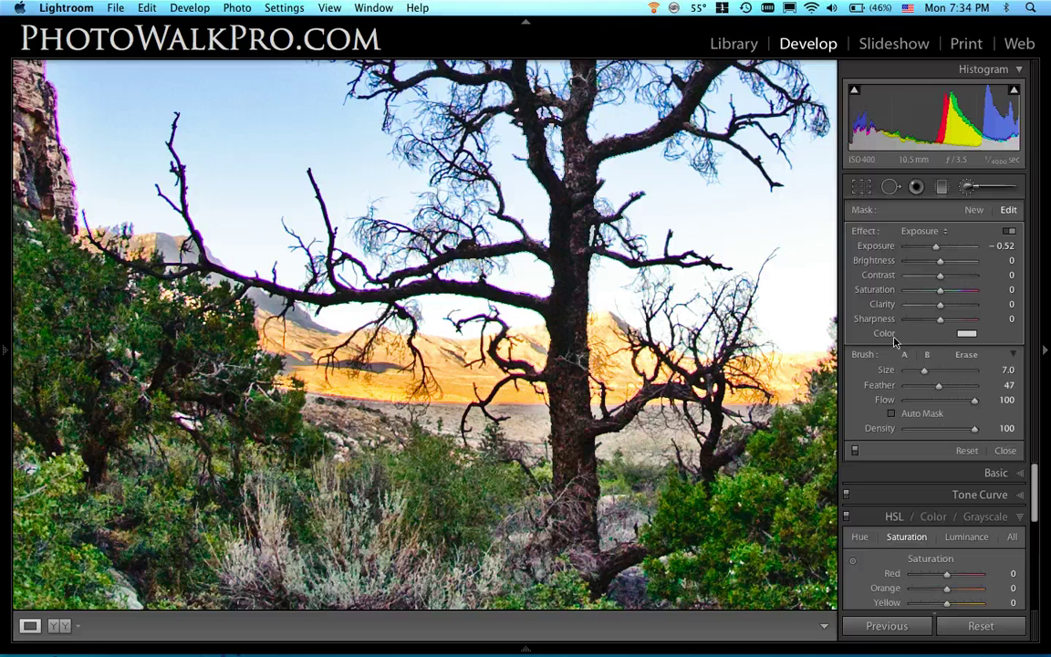
# Compare the mountains with the brush adjustment off and on, and check the result on the whole photo
pyautogui.click(856, 451)
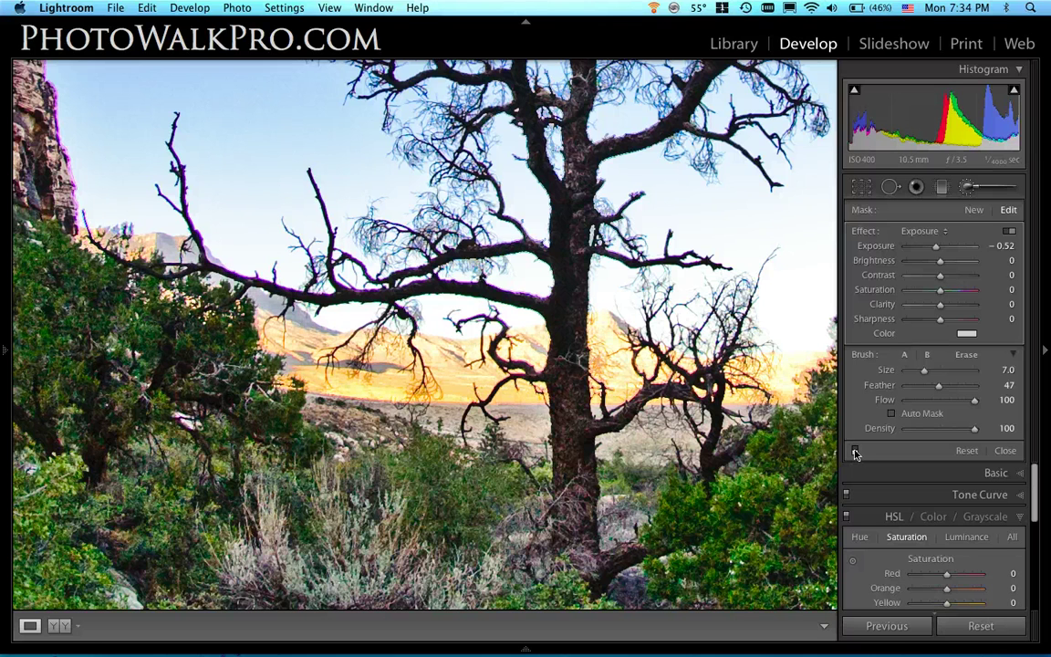
pyautogui.click(856, 452)
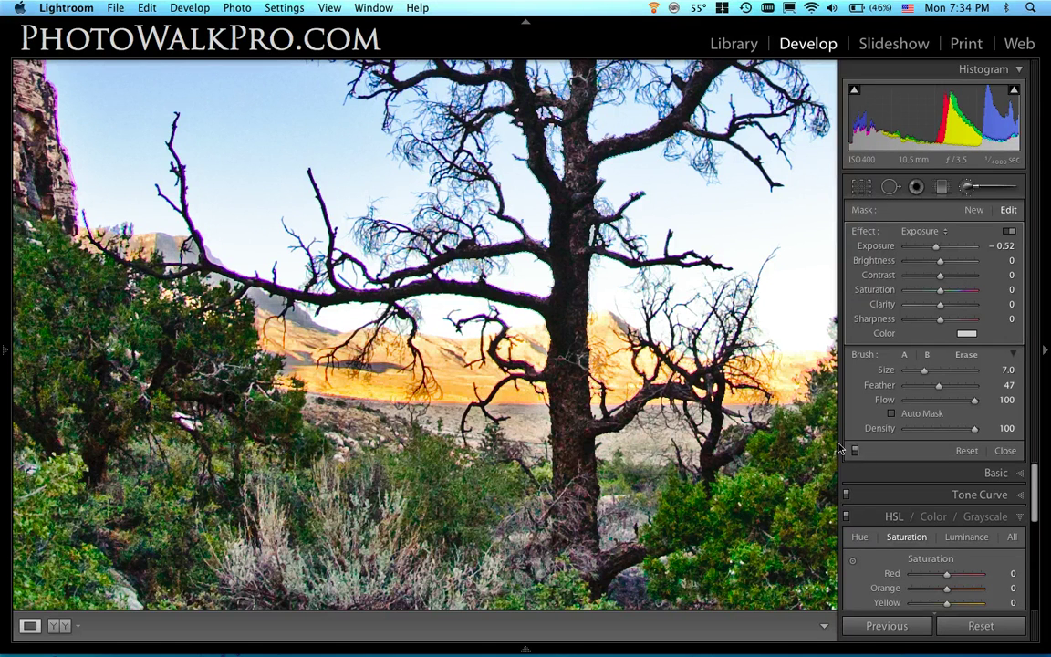
pyautogui.press('z')
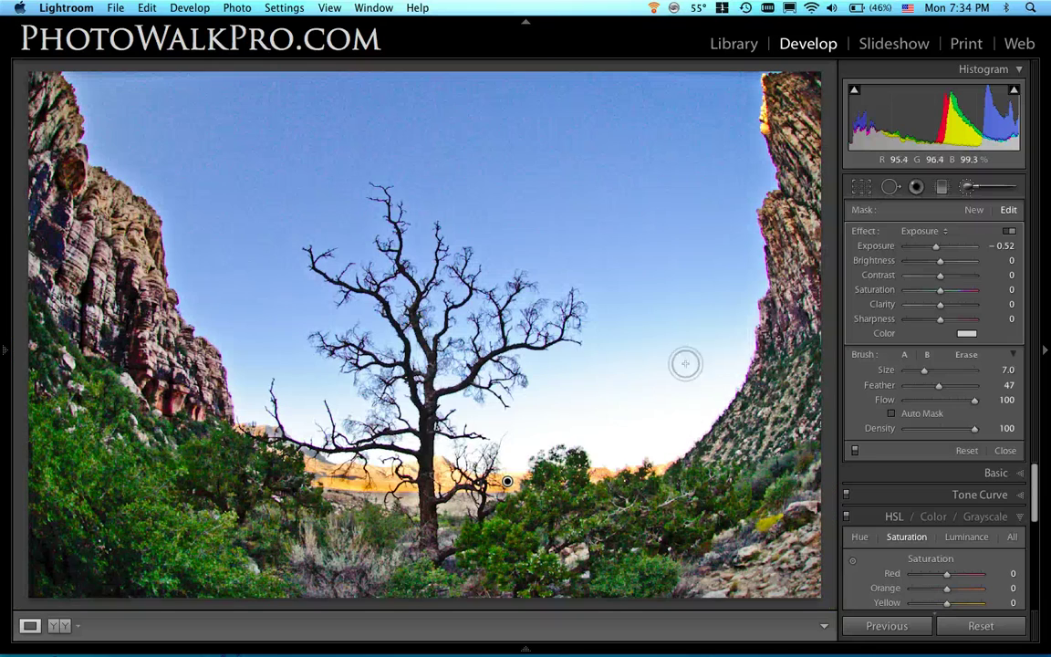